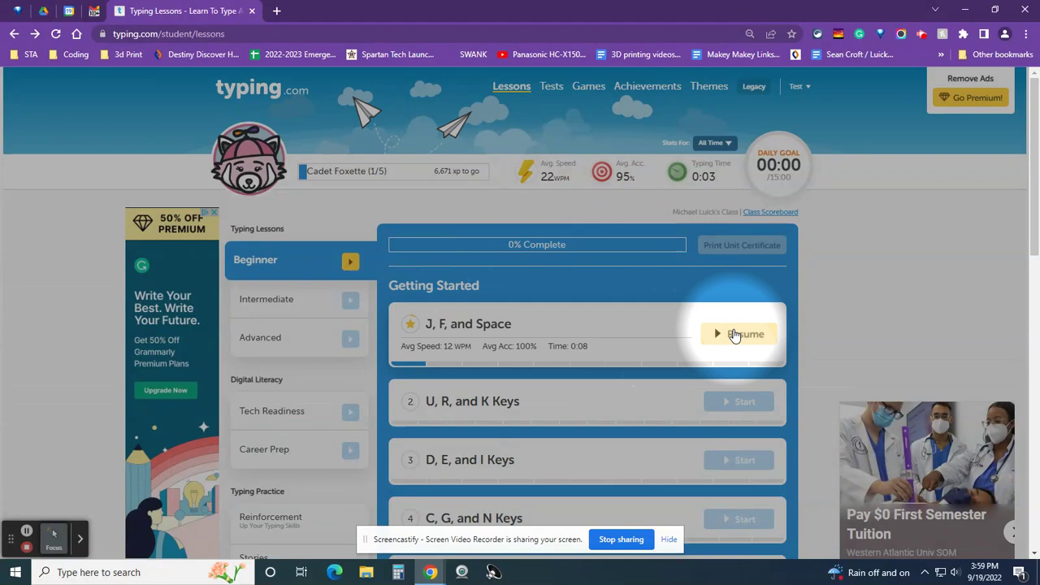
Resume the J, F, and Space lesson in the Beginner unit and switch off its speech-bubble option
scroll(648, 353, "down", 5)
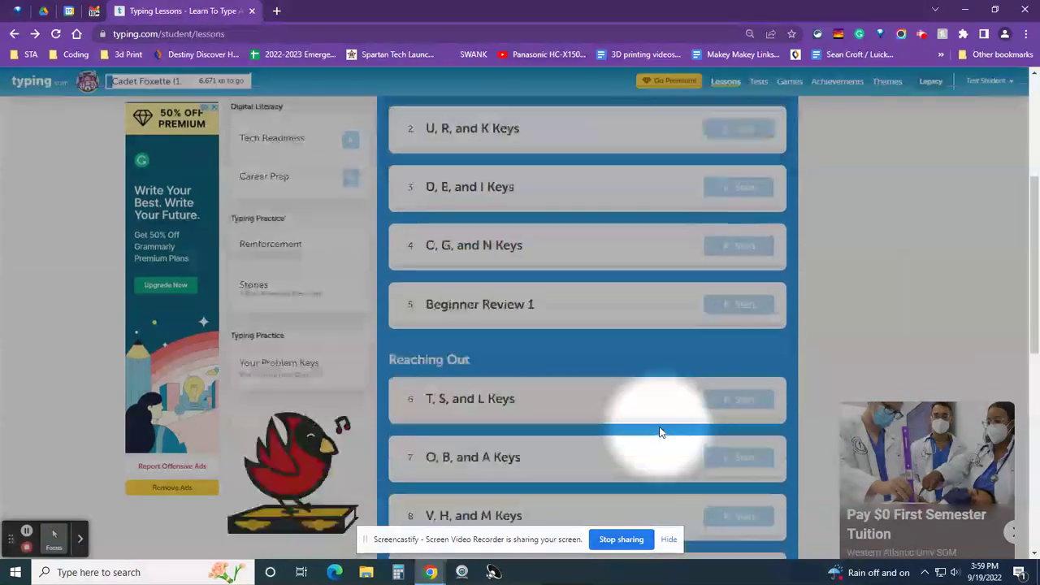
scroll(660, 433, "up", 5)
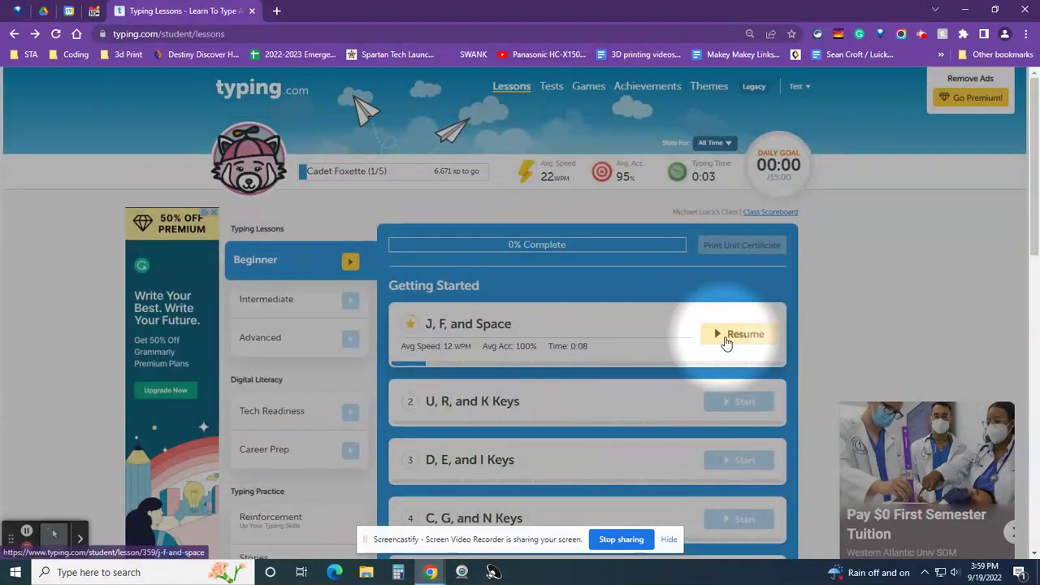
left_click(730, 336)
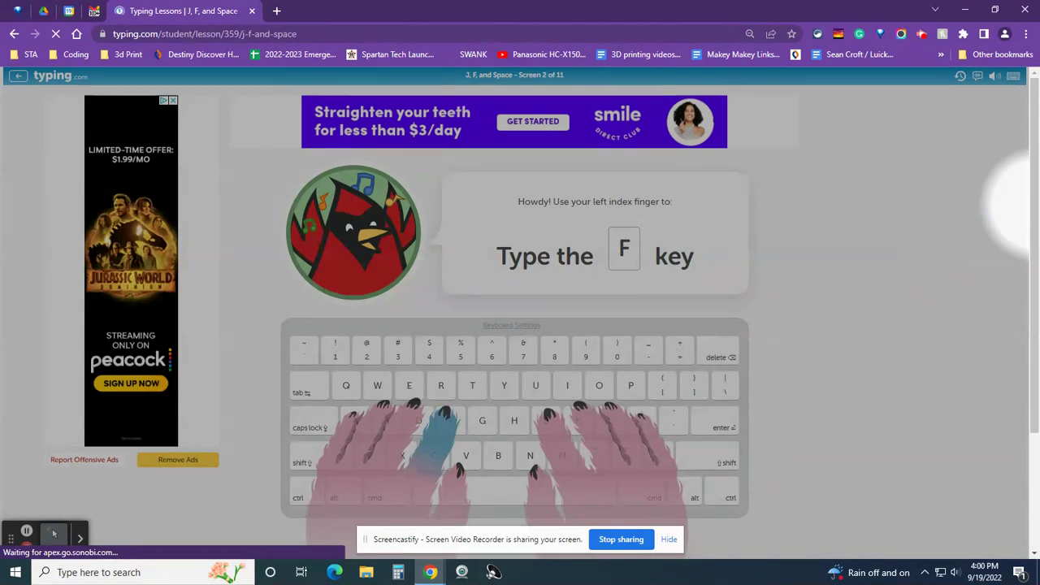
left_click(977, 78)
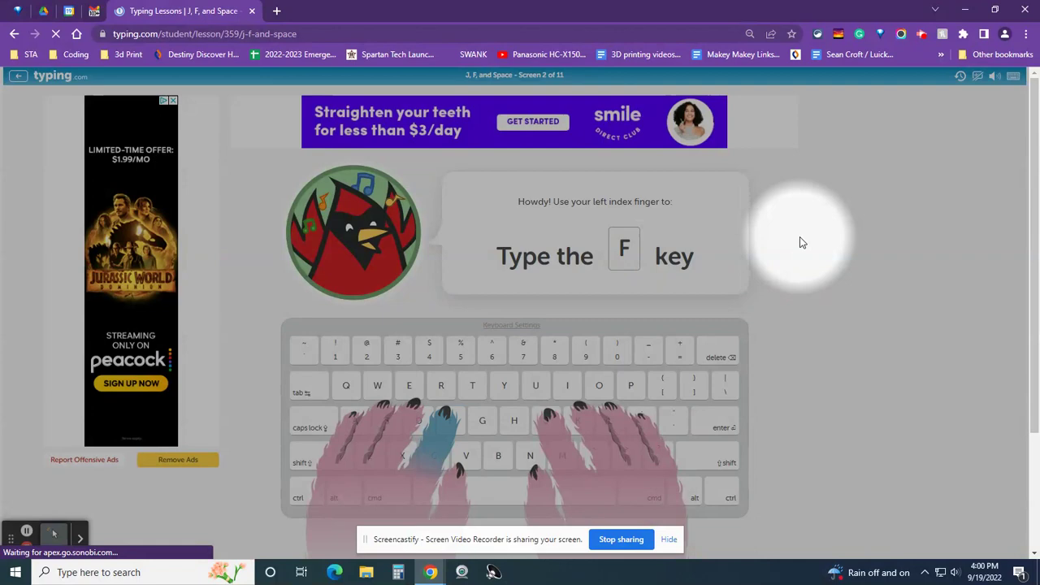
left_click(975, 81)
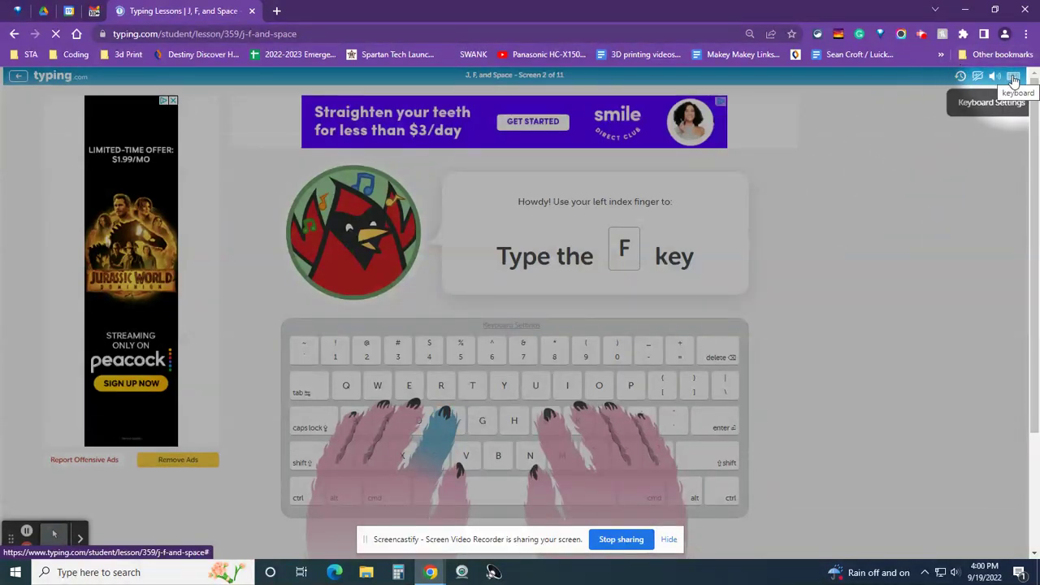
Turn Show Keyboard off and back on in the lesson's keyboard settings
left_click(1013, 78)
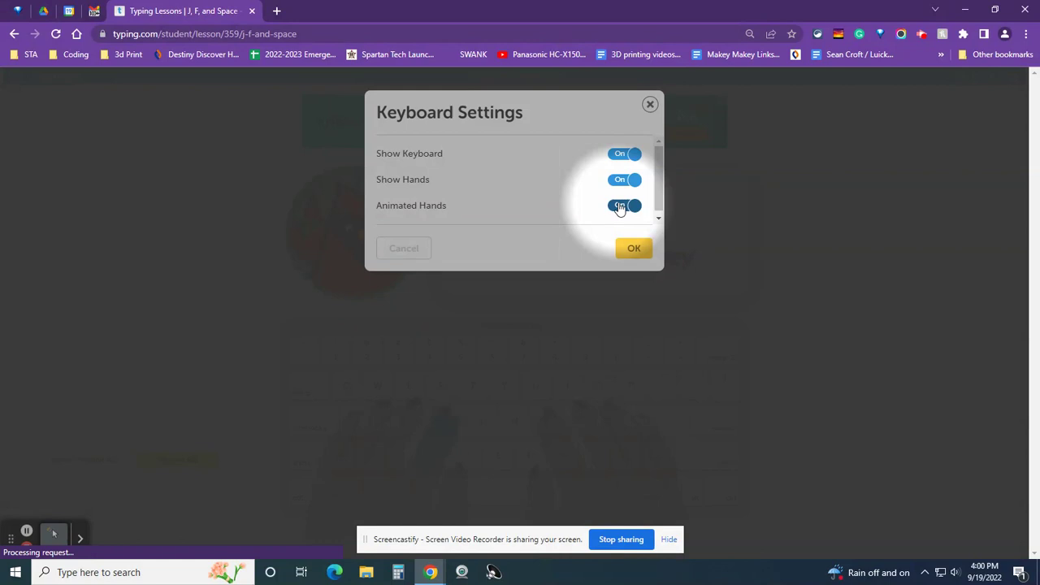
left_click(624, 155)
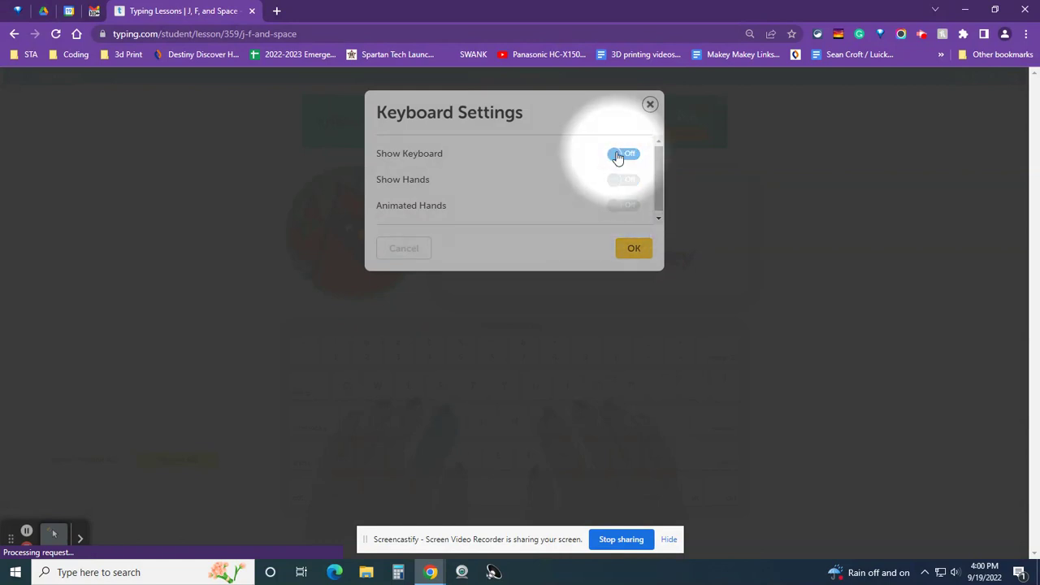
left_click(629, 158)
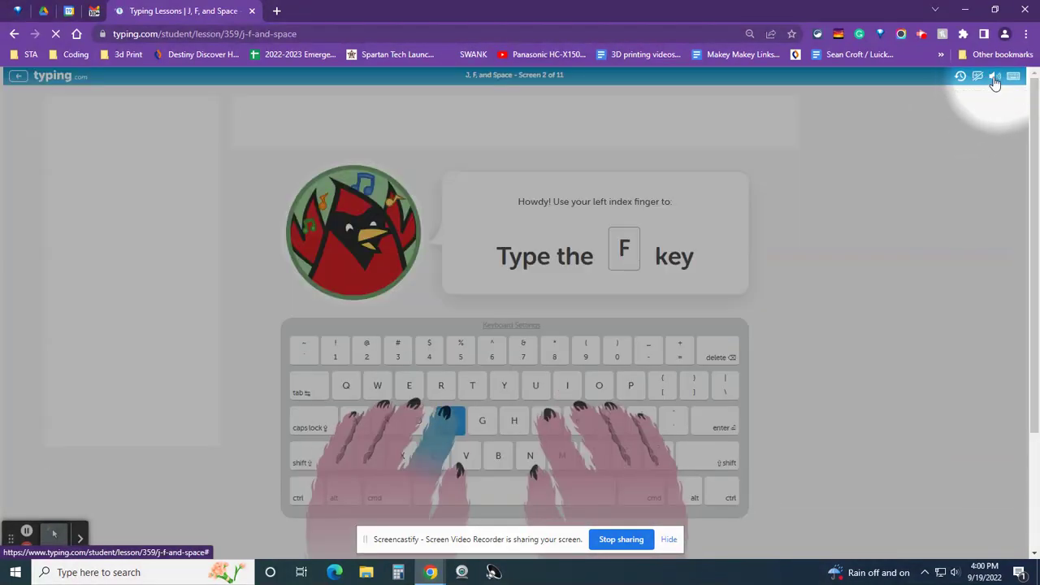
Toggle the typing and error sounds in the lesson's sound settings, leaving both on
left_click(992, 76)
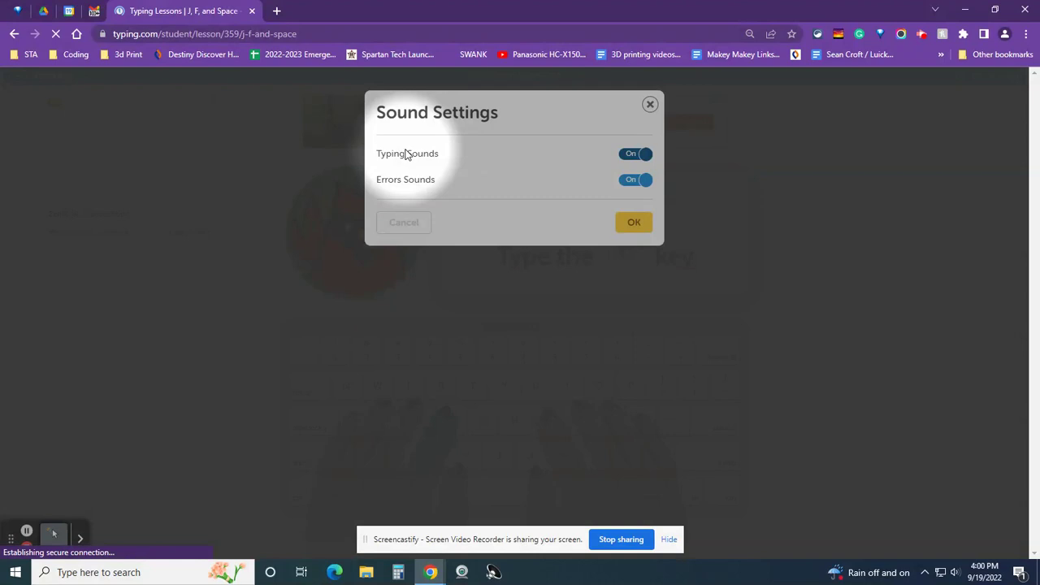
left_click(635, 153)
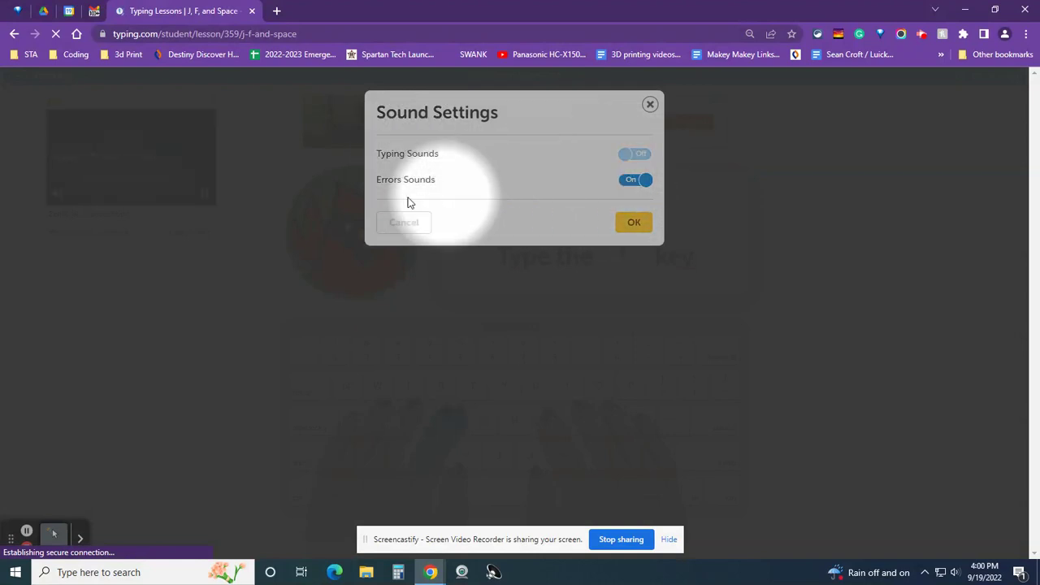
left_click(633, 181)
left_click(637, 154)
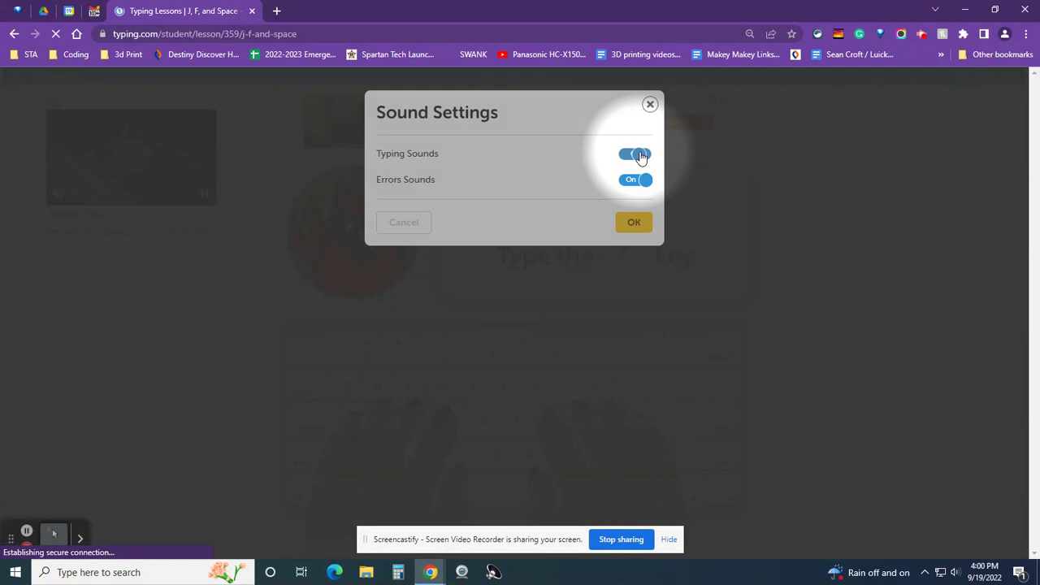
left_click(641, 224)
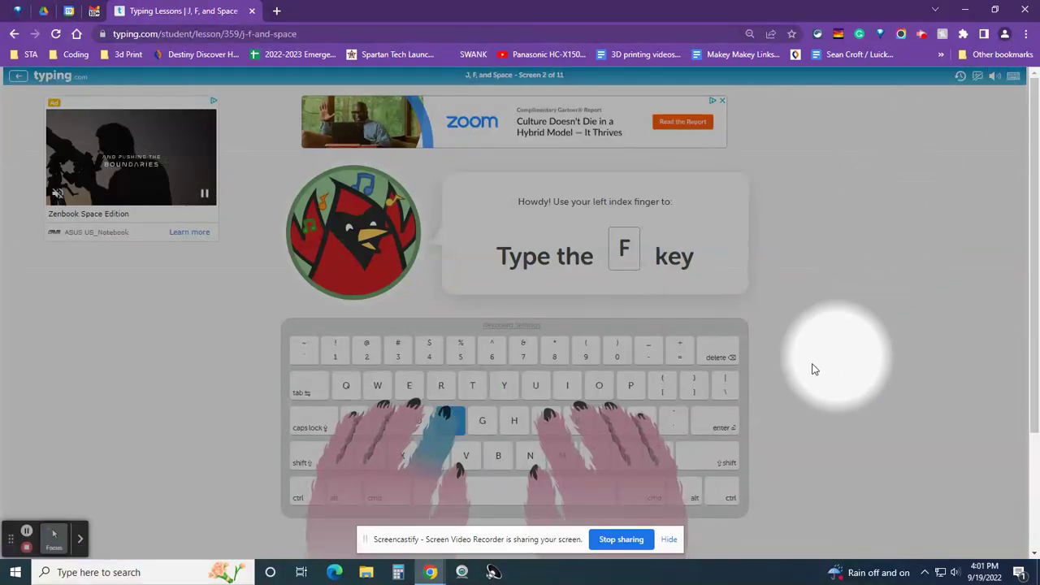
Look over the lesson's on-screen keyboard and hand guide, and return to the lessons list
scroll(876, 377, "down", 1)
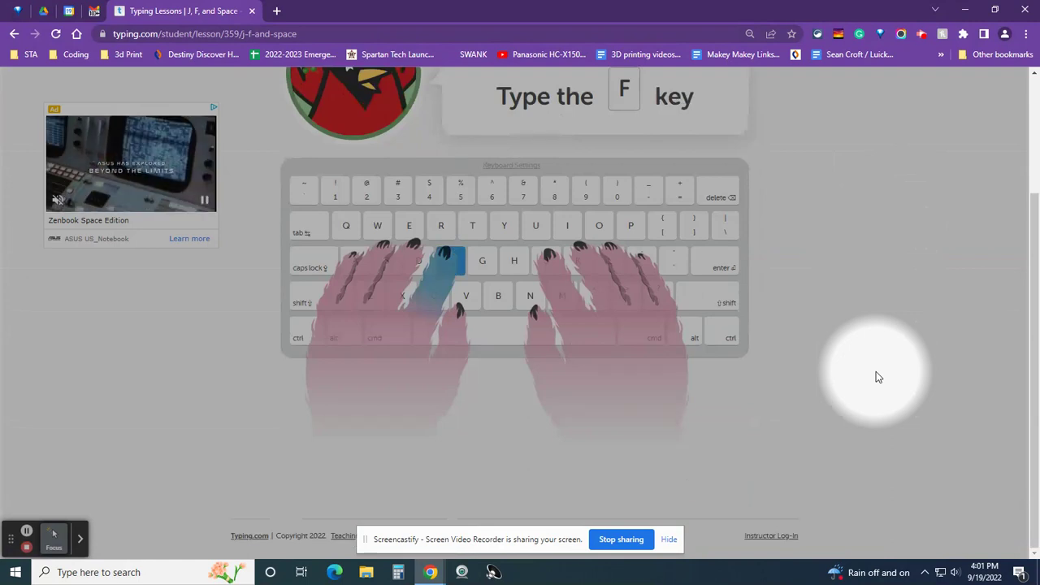
scroll(876, 377, "up", 1)
scroll(812, 286, "down", 2)
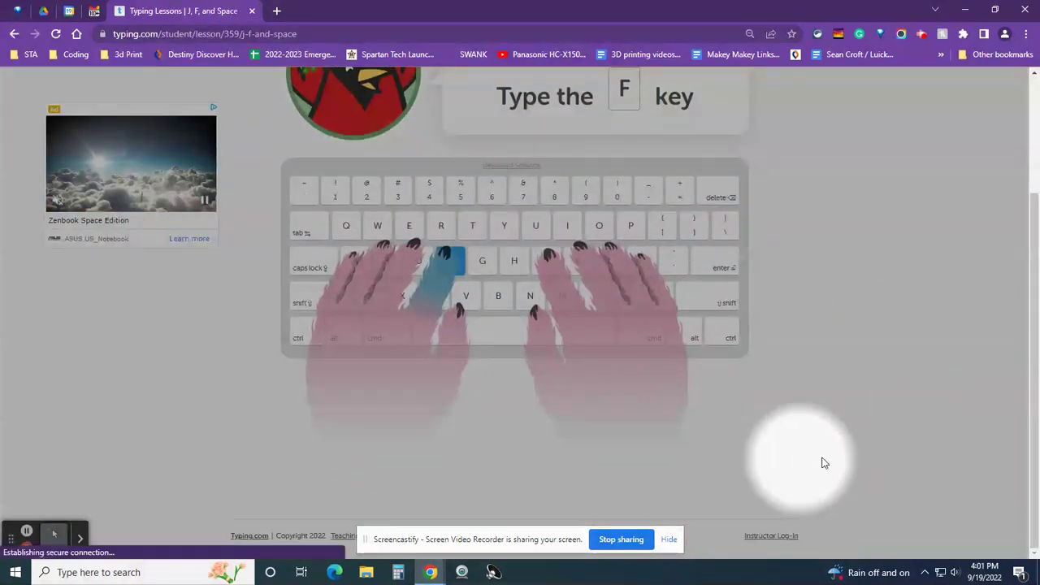
scroll(839, 349, "up", 2)
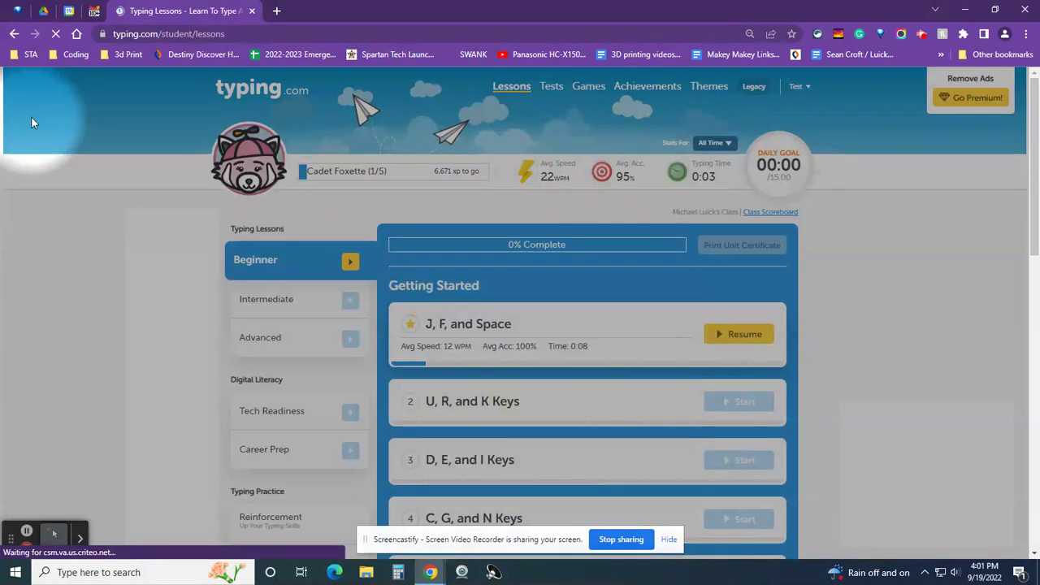
Apply the Superheroes theme with the Mint Eli avatar and return to the lessons list
mouse_move(313, 173)
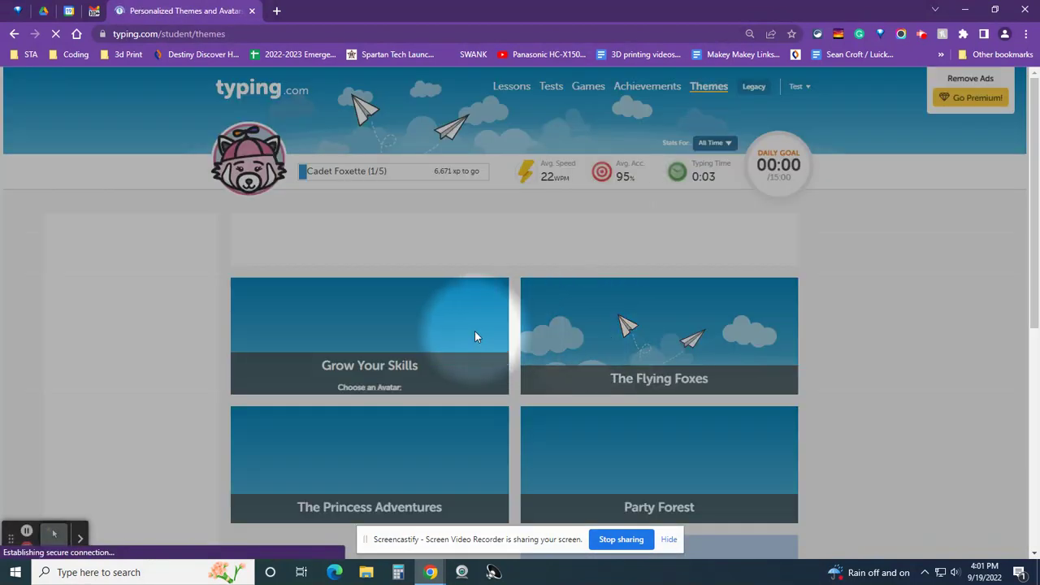
scroll(591, 379, "down", 3)
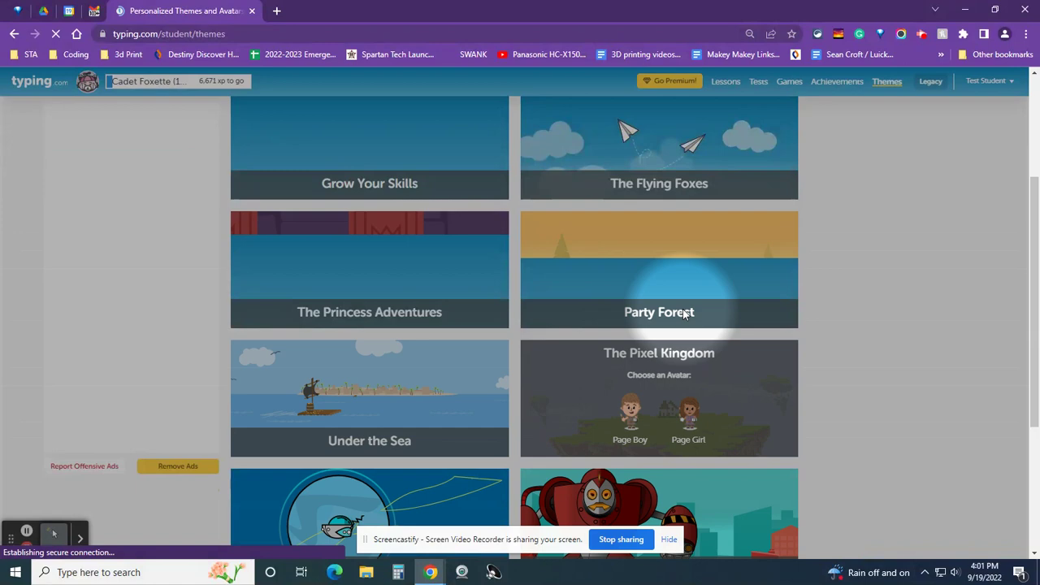
scroll(690, 317, "down", 3)
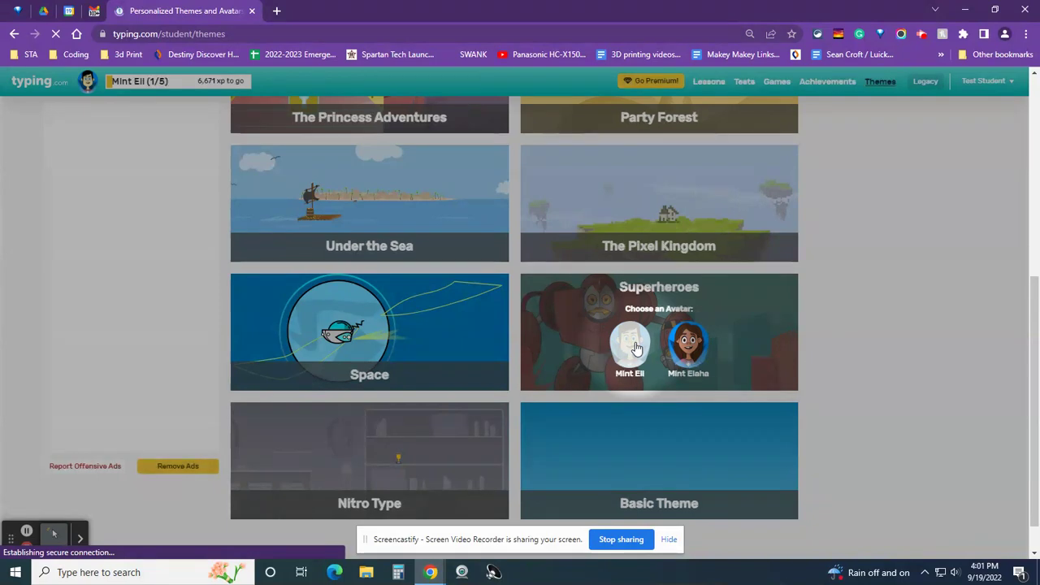
scroll(809, 325, "up", 3)
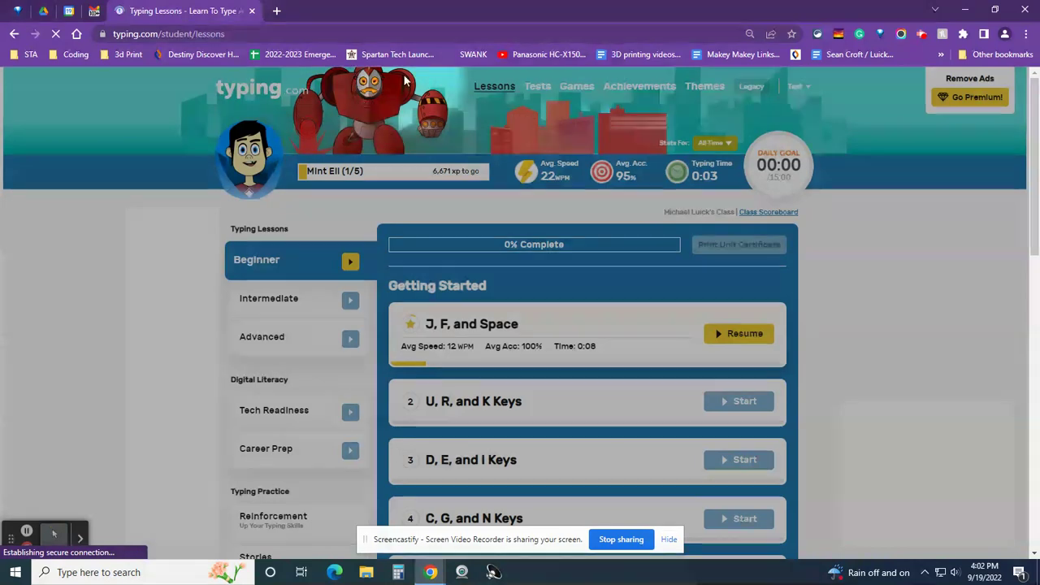
Open the achievements page and review the recent achievements, the summary and the achievement categories
left_click(633, 91)
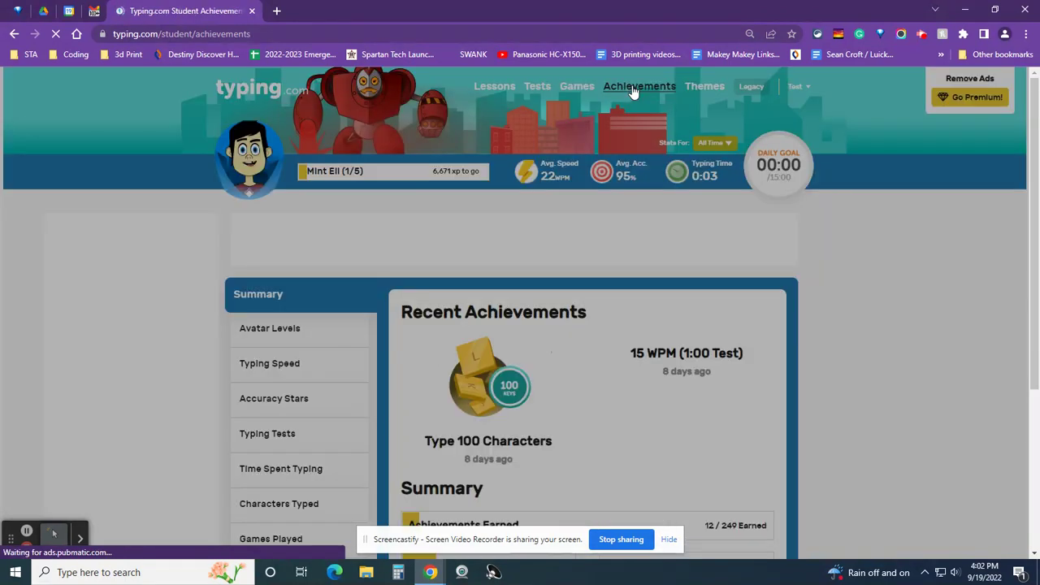
scroll(589, 255, "down", 2)
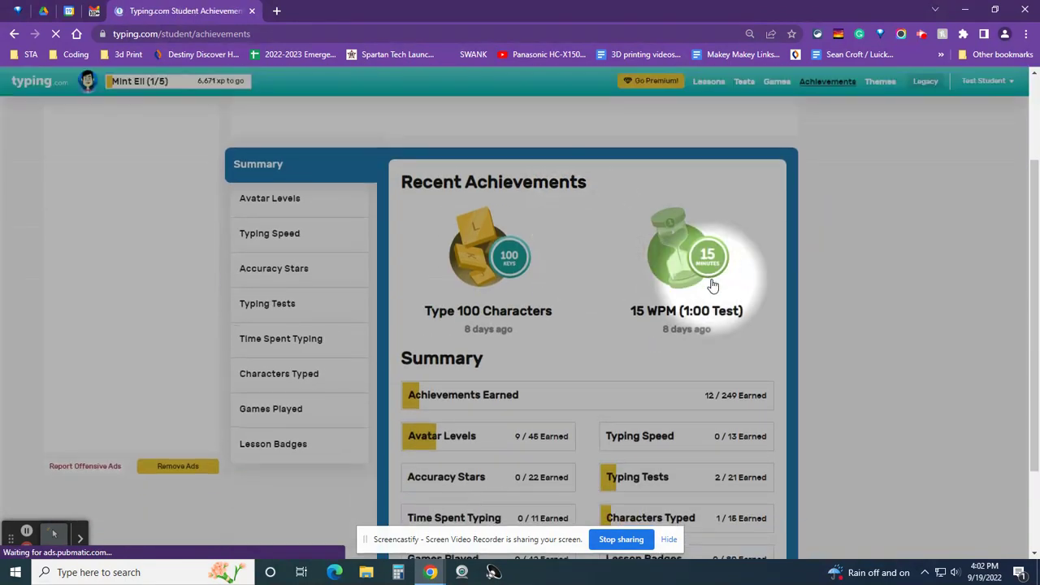
scroll(713, 284, "down", 2)
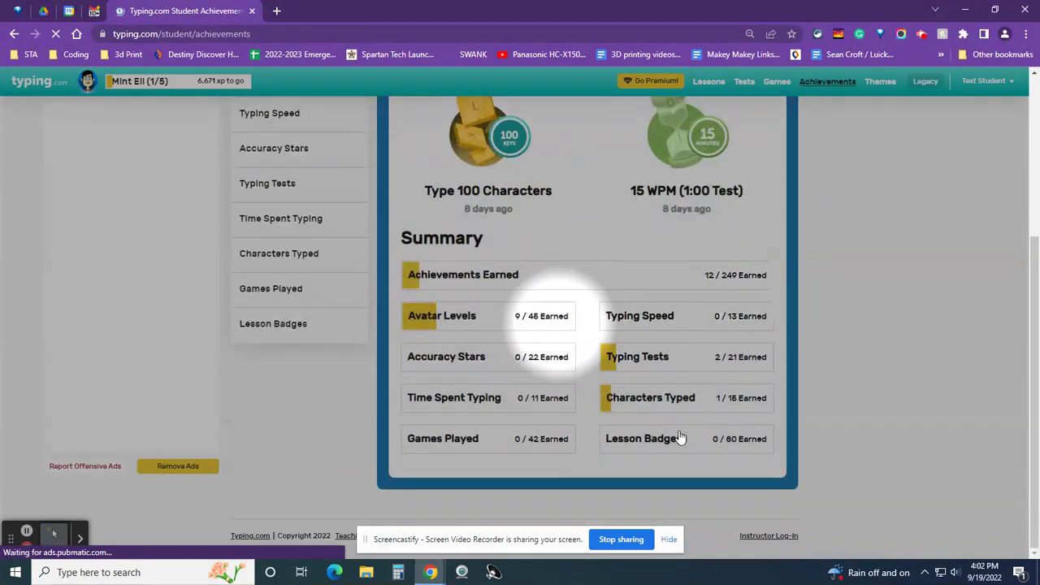
scroll(663, 427, "up", 5)
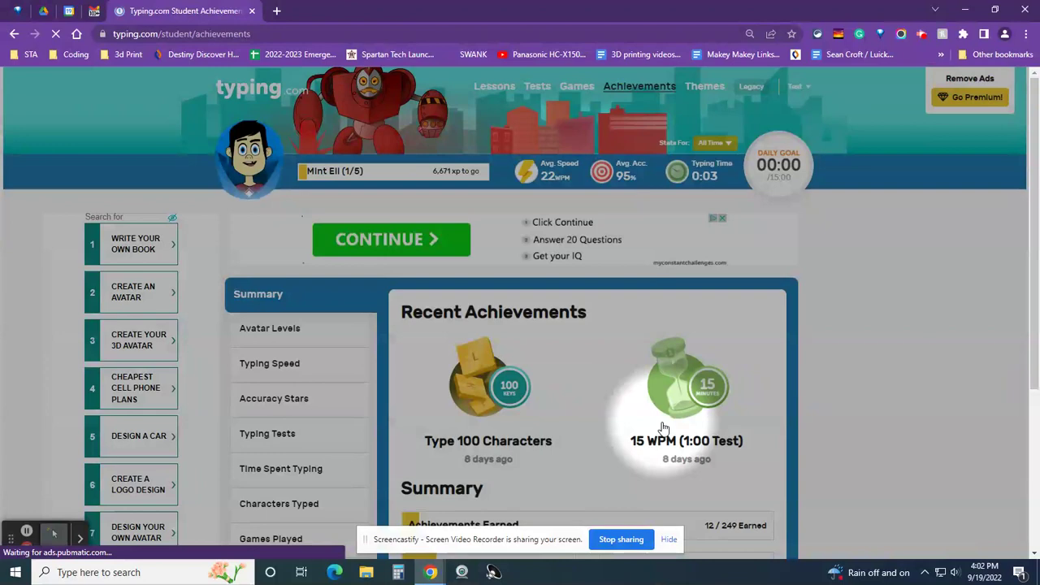
scroll(487, 402, "down", 2)
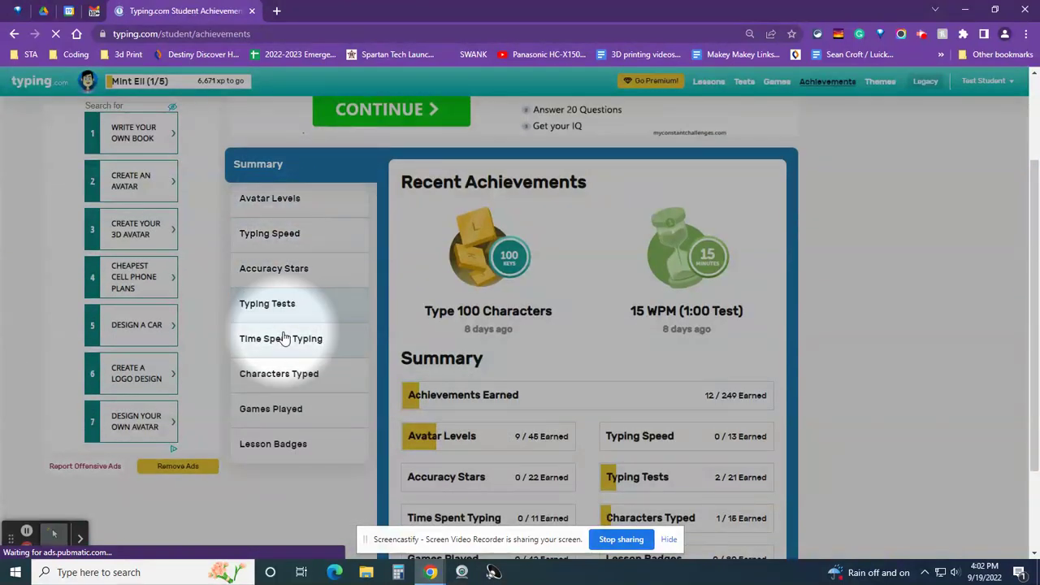
scroll(284, 335, "up", 2)
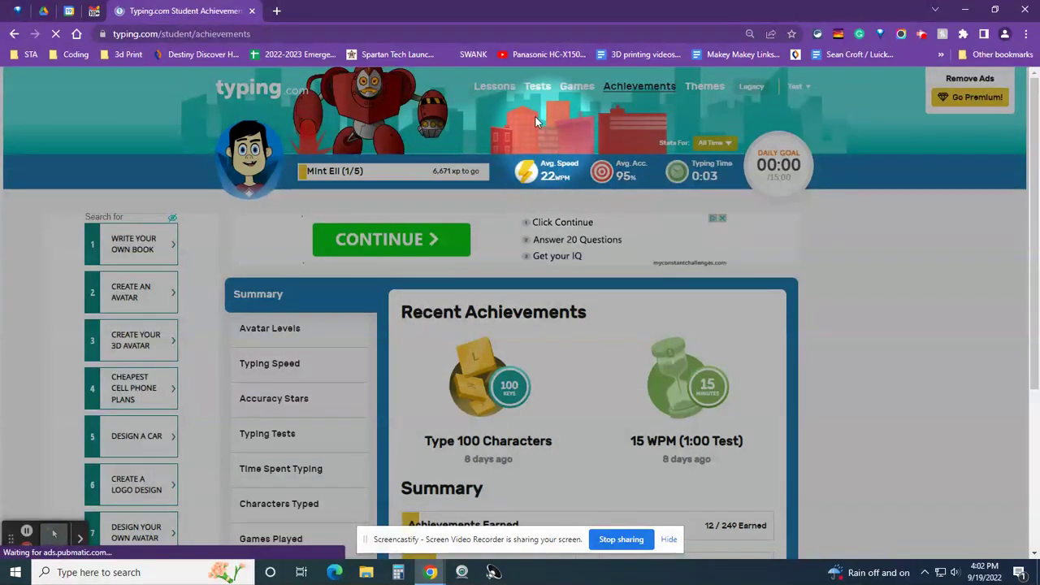
Go back to the lessons and look through the Beginner units, including Reaching Out and The Home Stretch
left_click(513, 92)
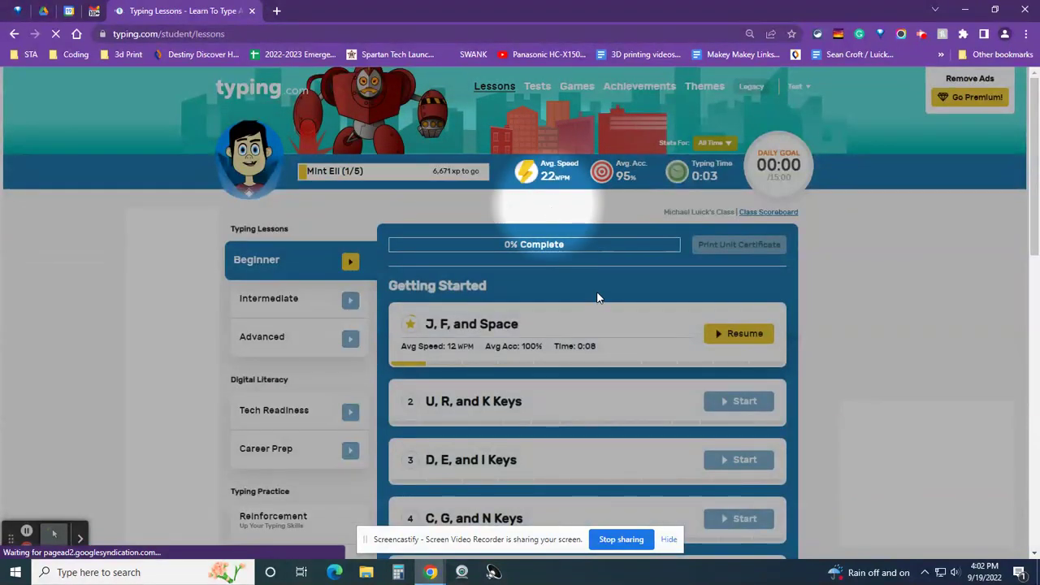
scroll(597, 298, "down", 1)
scroll(588, 276, "down", 3)
scroll(524, 216, "up", 4)
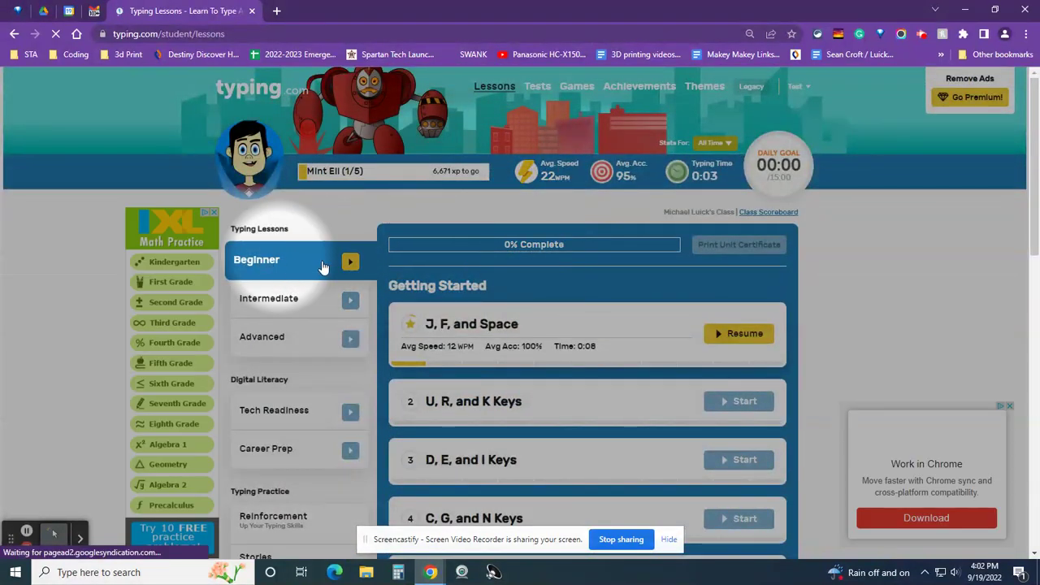
scroll(523, 297, "down", 9)
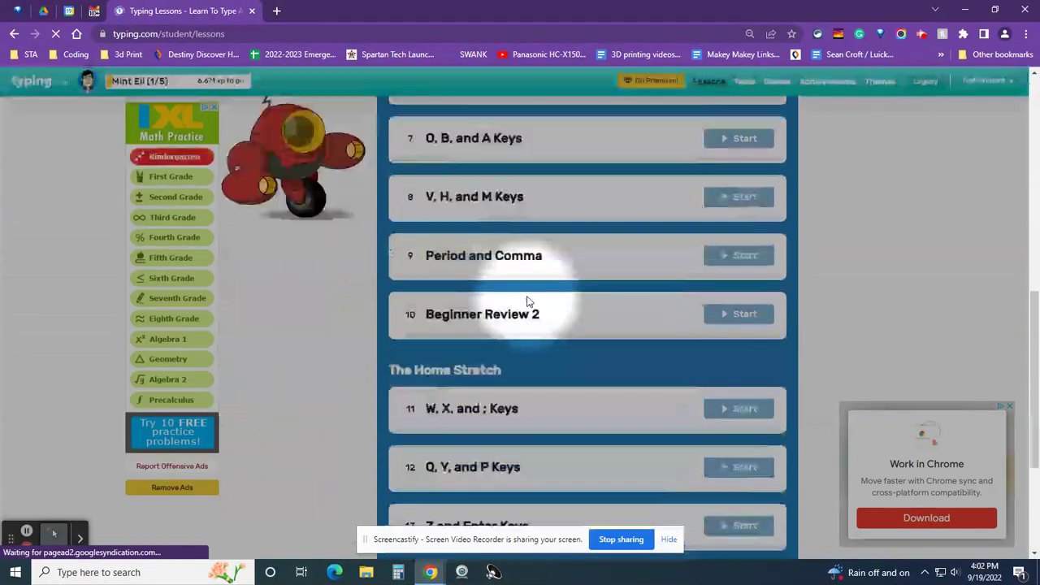
scroll(526, 301, "down", 1)
scroll(526, 302, "up", 7)
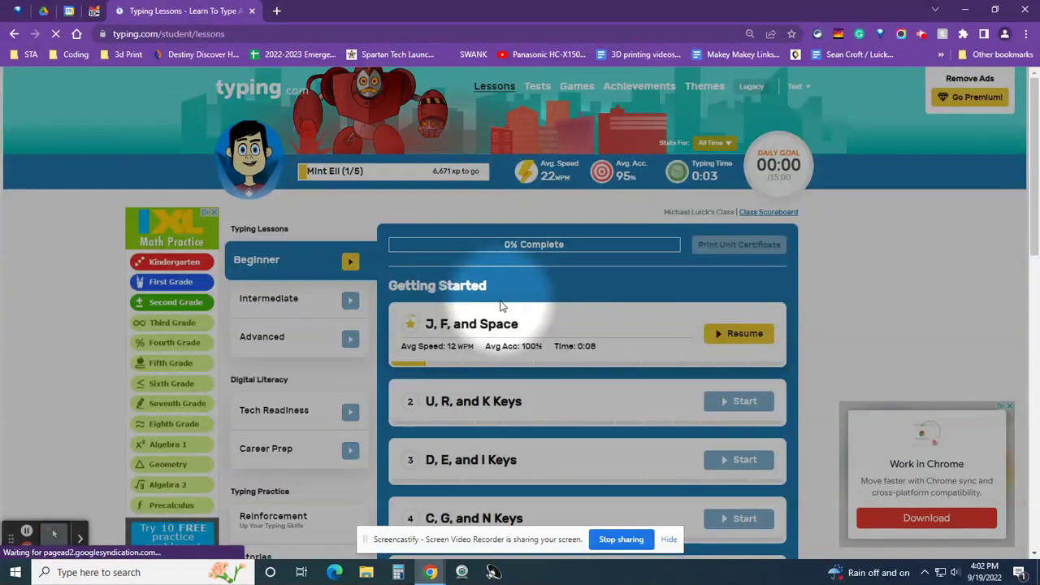
Open the typing tests page and review the timed tests, page tests and 1:00 test history
left_click(532, 88)
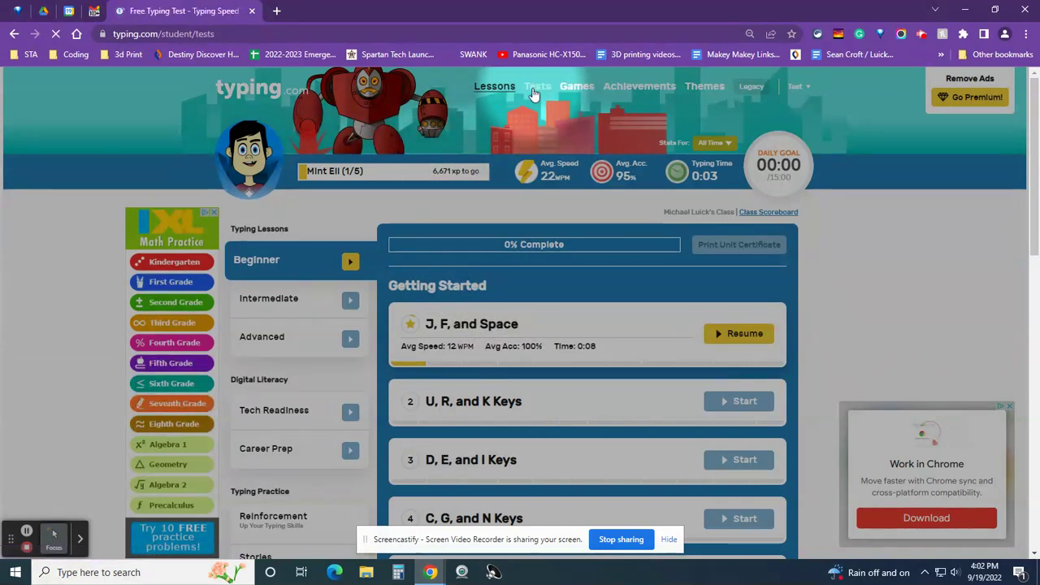
scroll(691, 336, "down", 1)
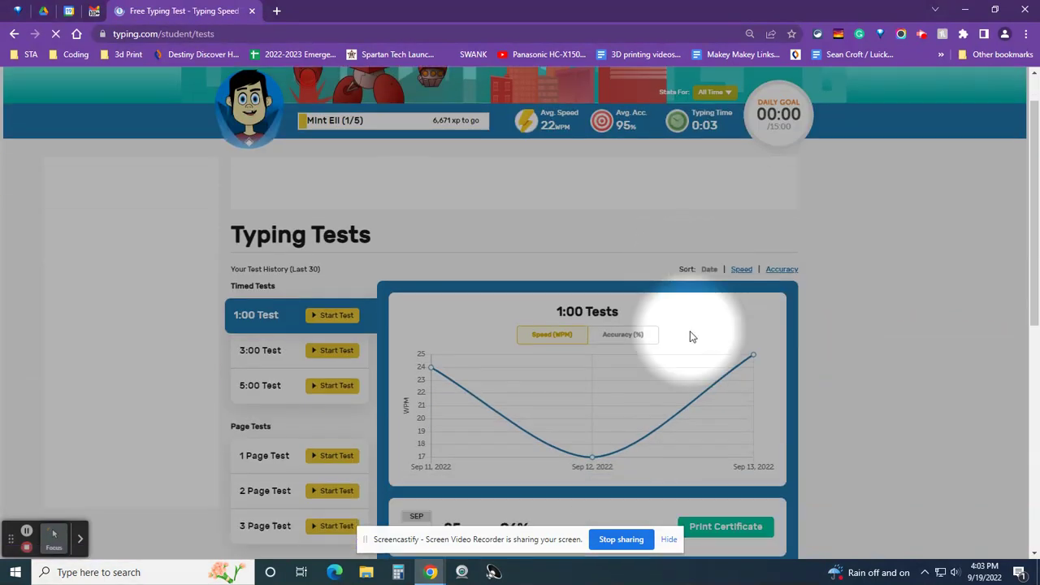
scroll(690, 336, "down", 3)
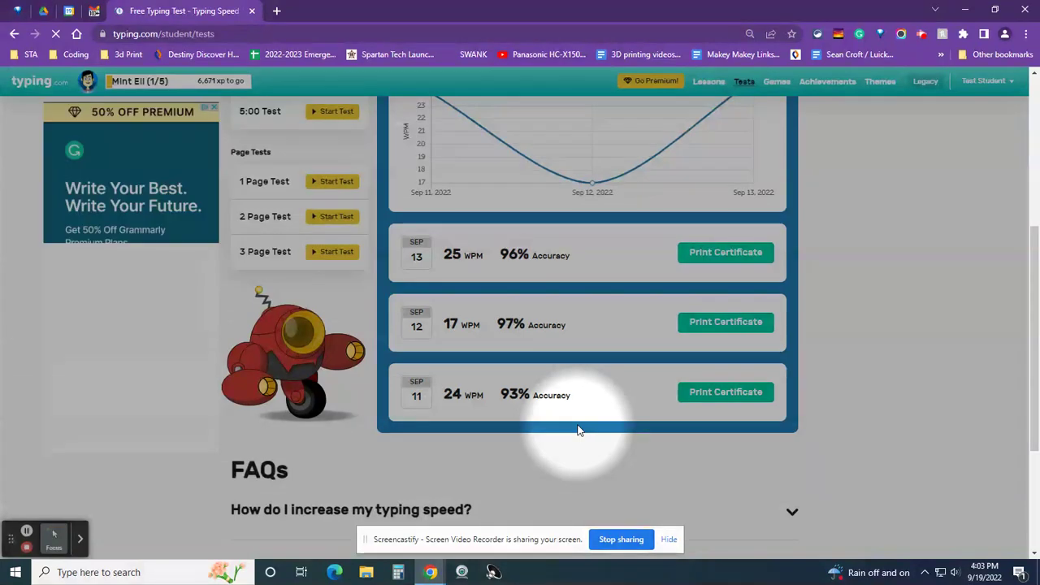
scroll(577, 430, "down", 1)
scroll(578, 430, "up", 5)
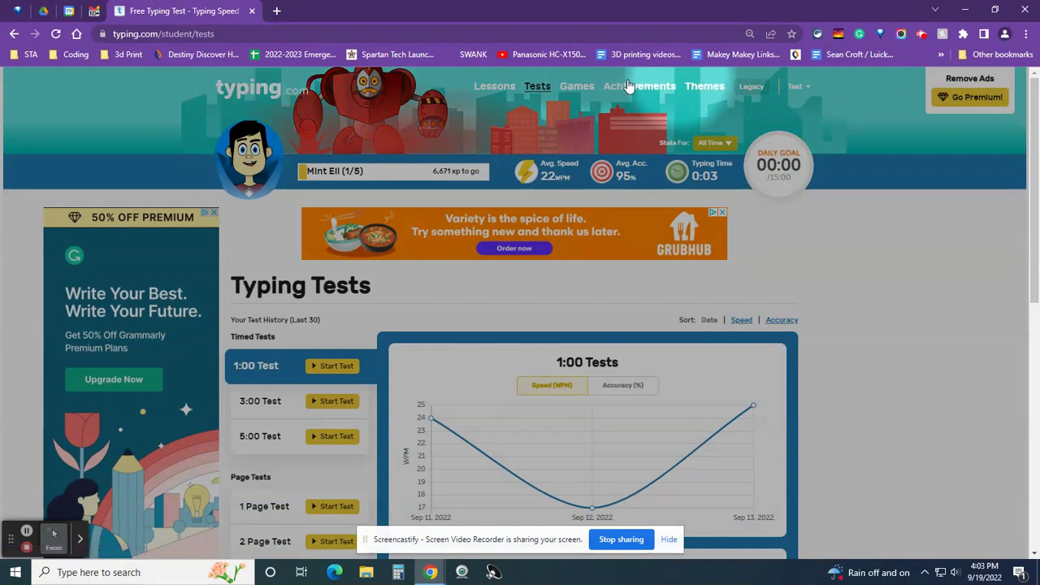
Open the typing games page and look through the available games
left_click(573, 86)
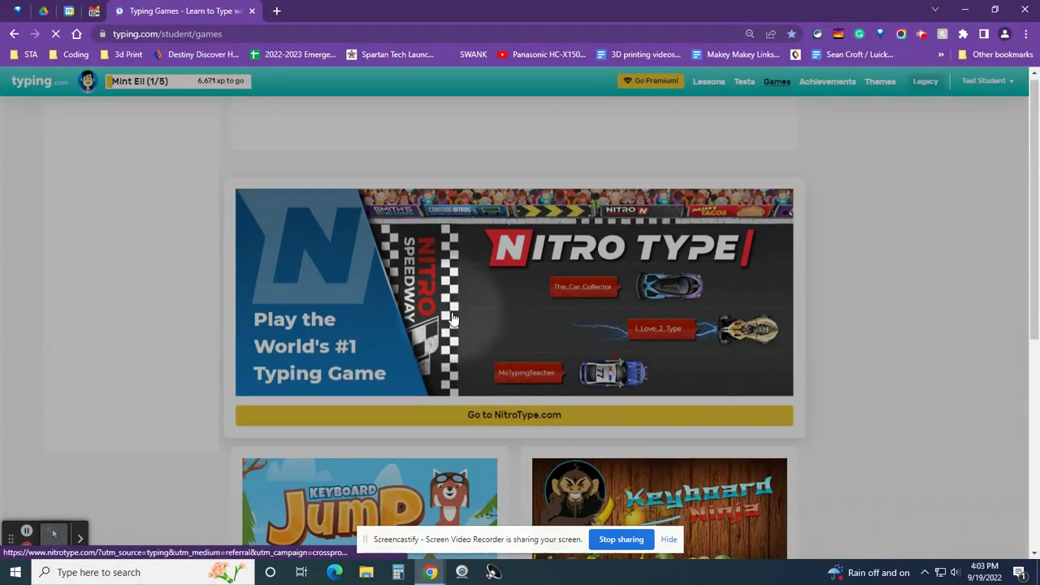
scroll(450, 318, "down", 4)
scroll(453, 319, "down", 1)
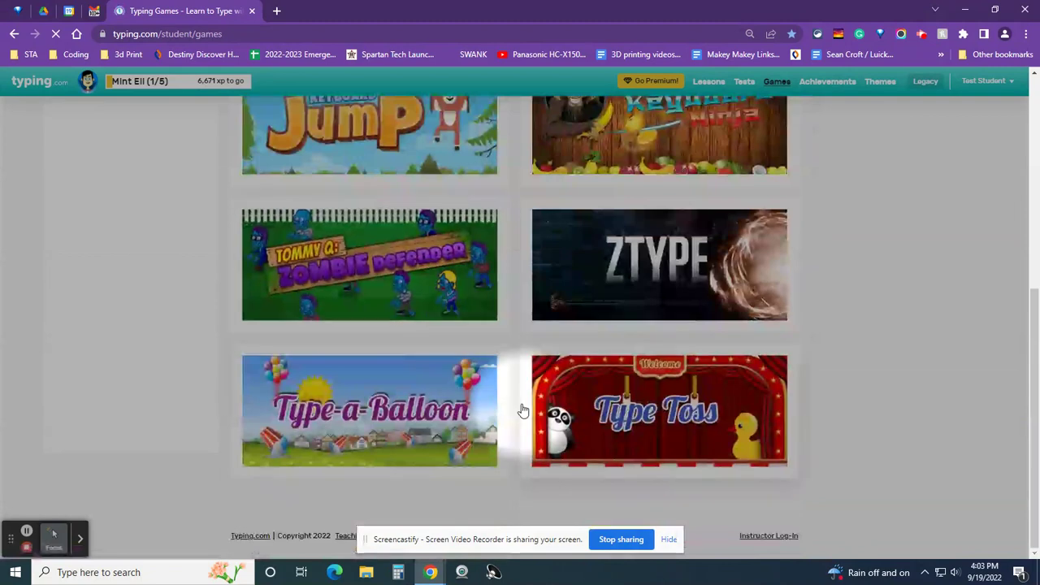
Open the Keyboard Ninja game from the games page and start it with Home Row letters at Easy difficulty
scroll(477, 414, "up", 4)
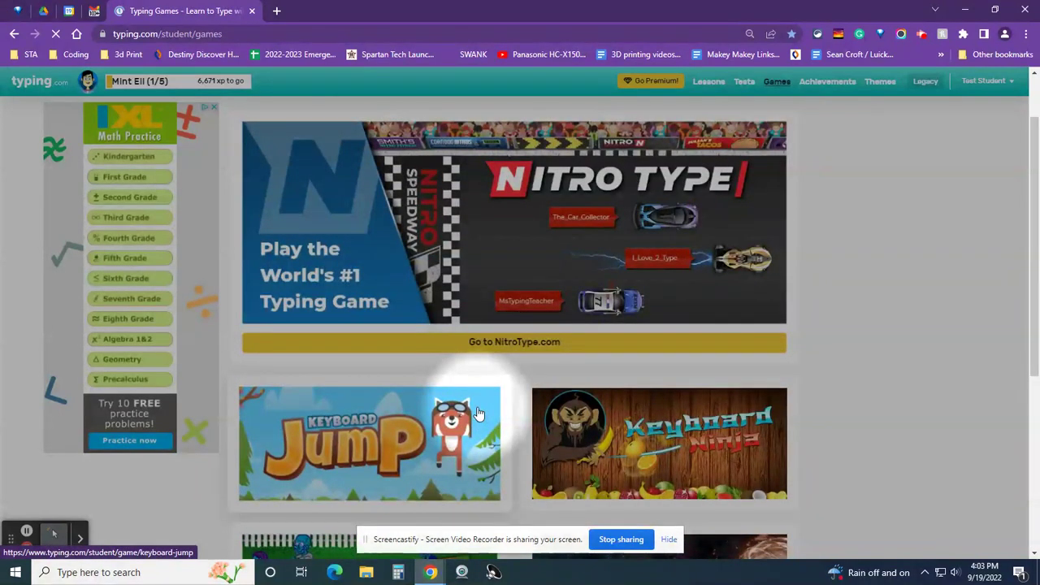
scroll(477, 415, "down", 1)
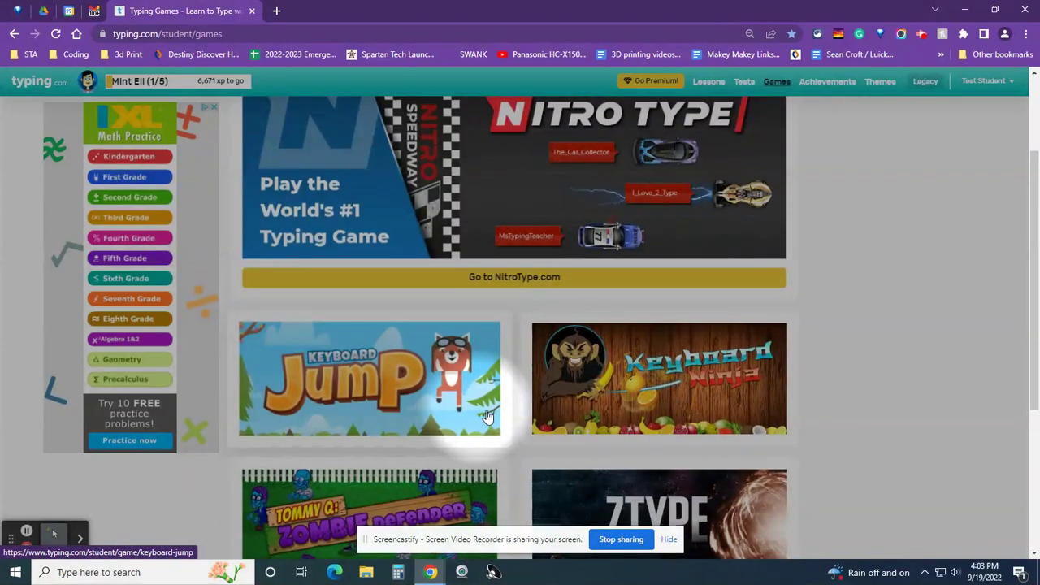
left_click(681, 373)
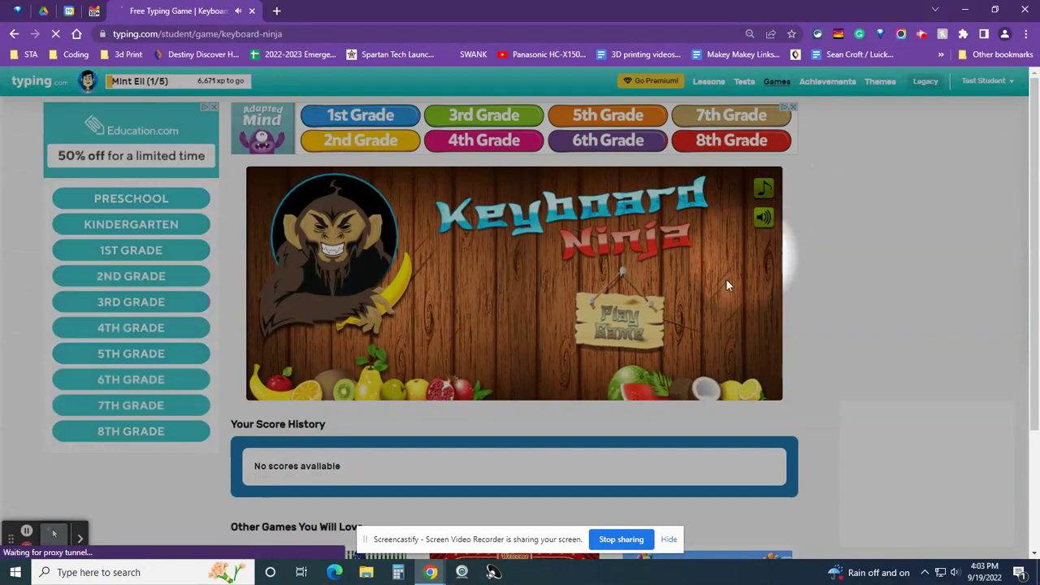
left_click(632, 320)
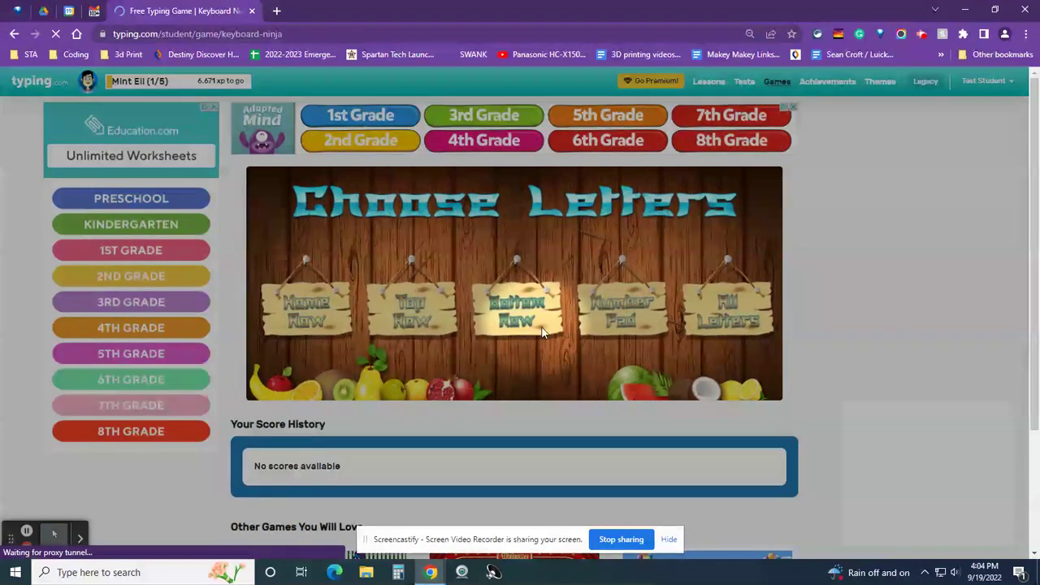
left_click(299, 322)
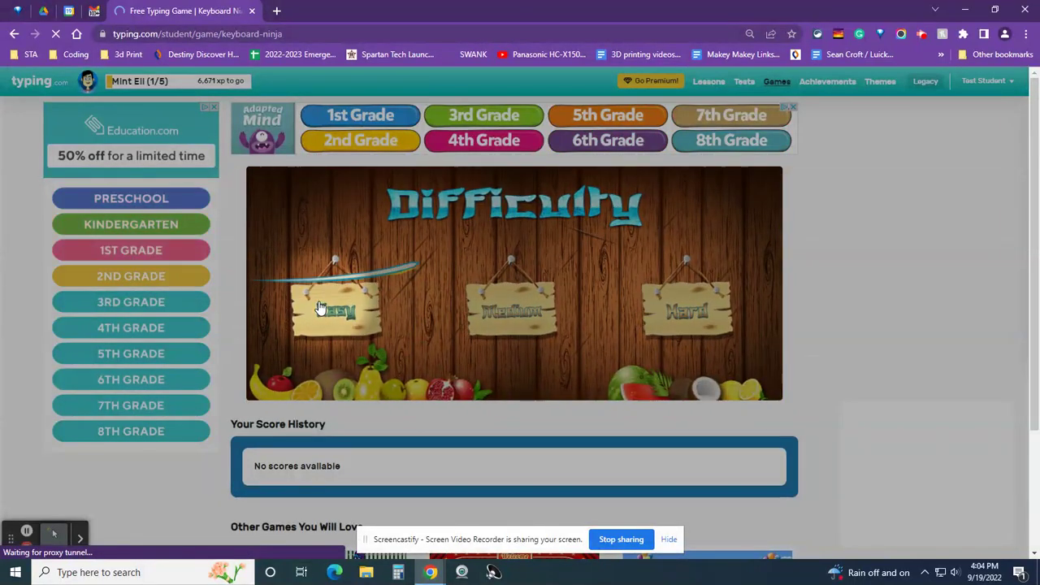
left_click(320, 308)
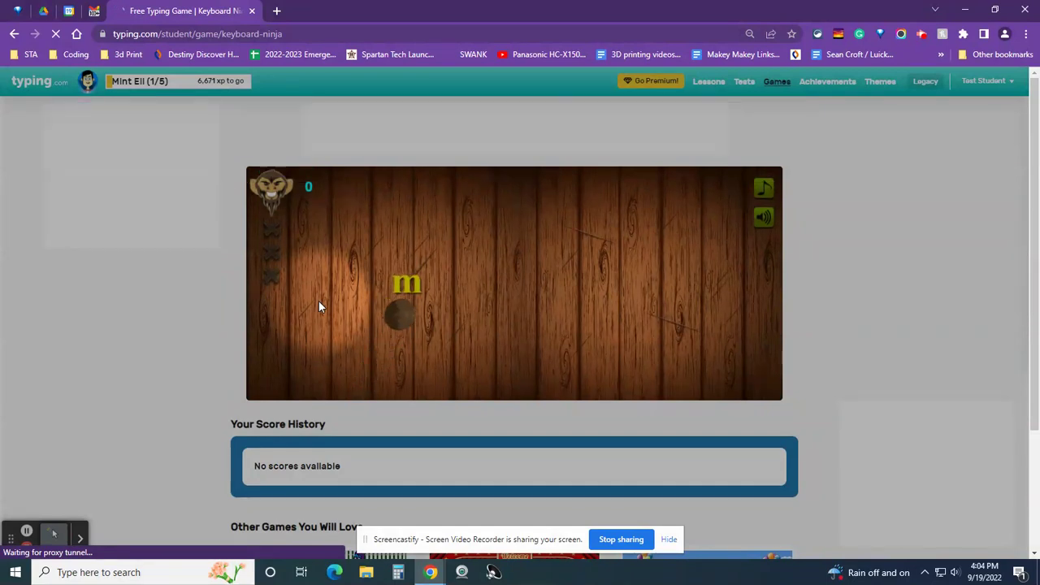
Play Keyboard Ninja briefly, slicing the fruit labelled m, c, e and j by entering their letters, and stop playing
key("m")
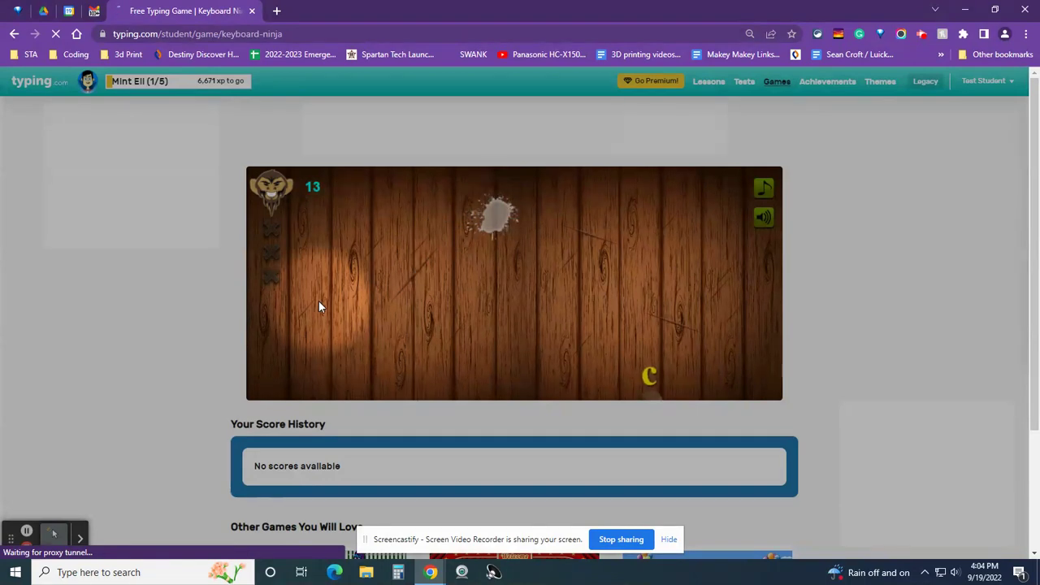
key("c")
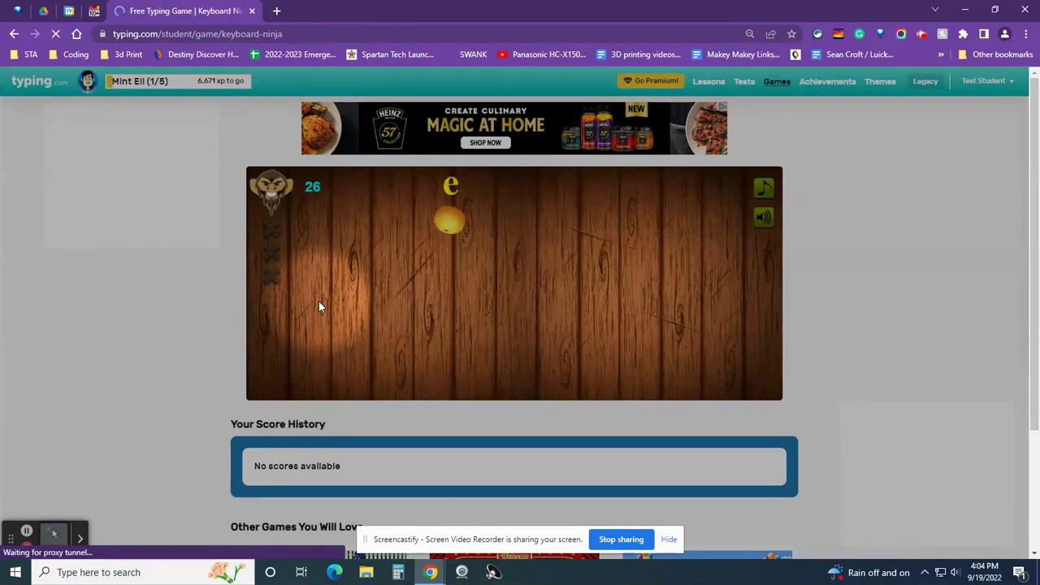
key("e")
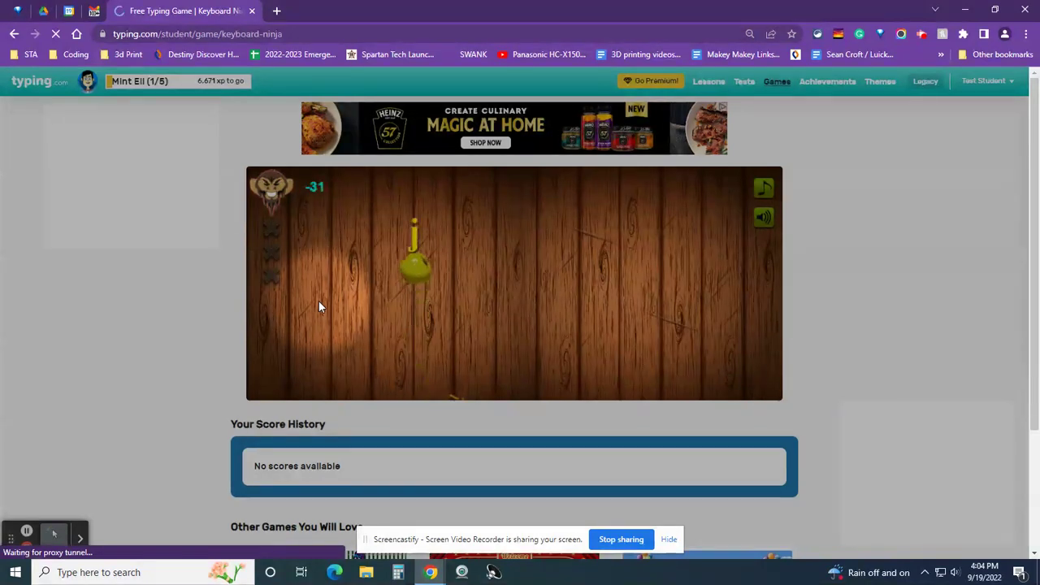
key("j")
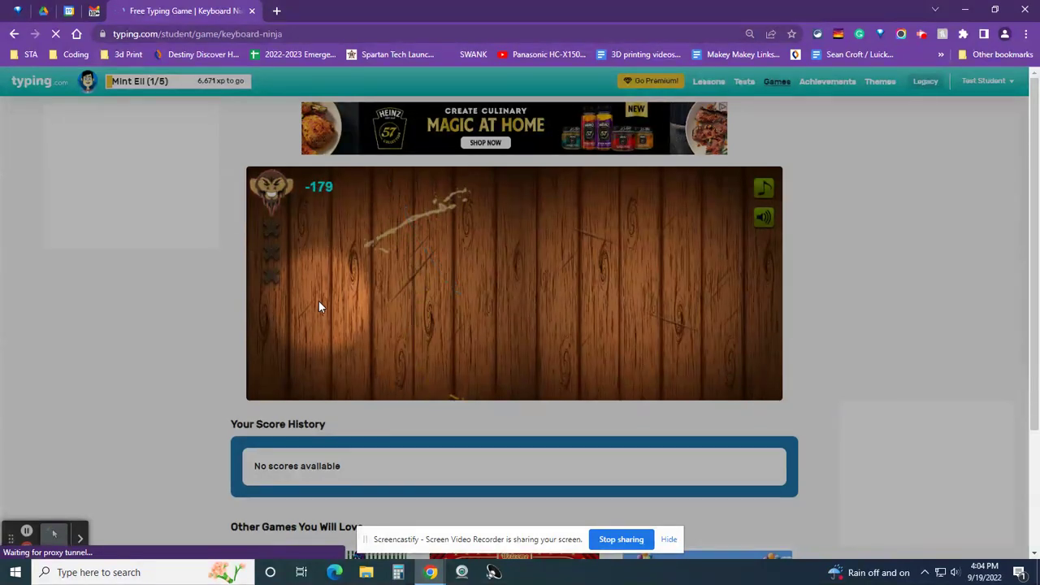
left_click(207, 294)
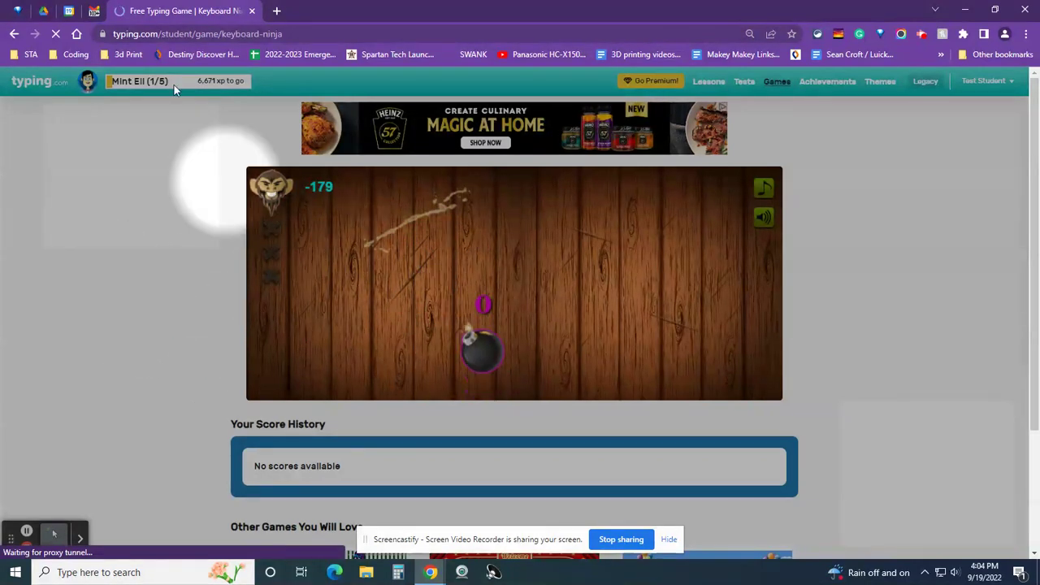